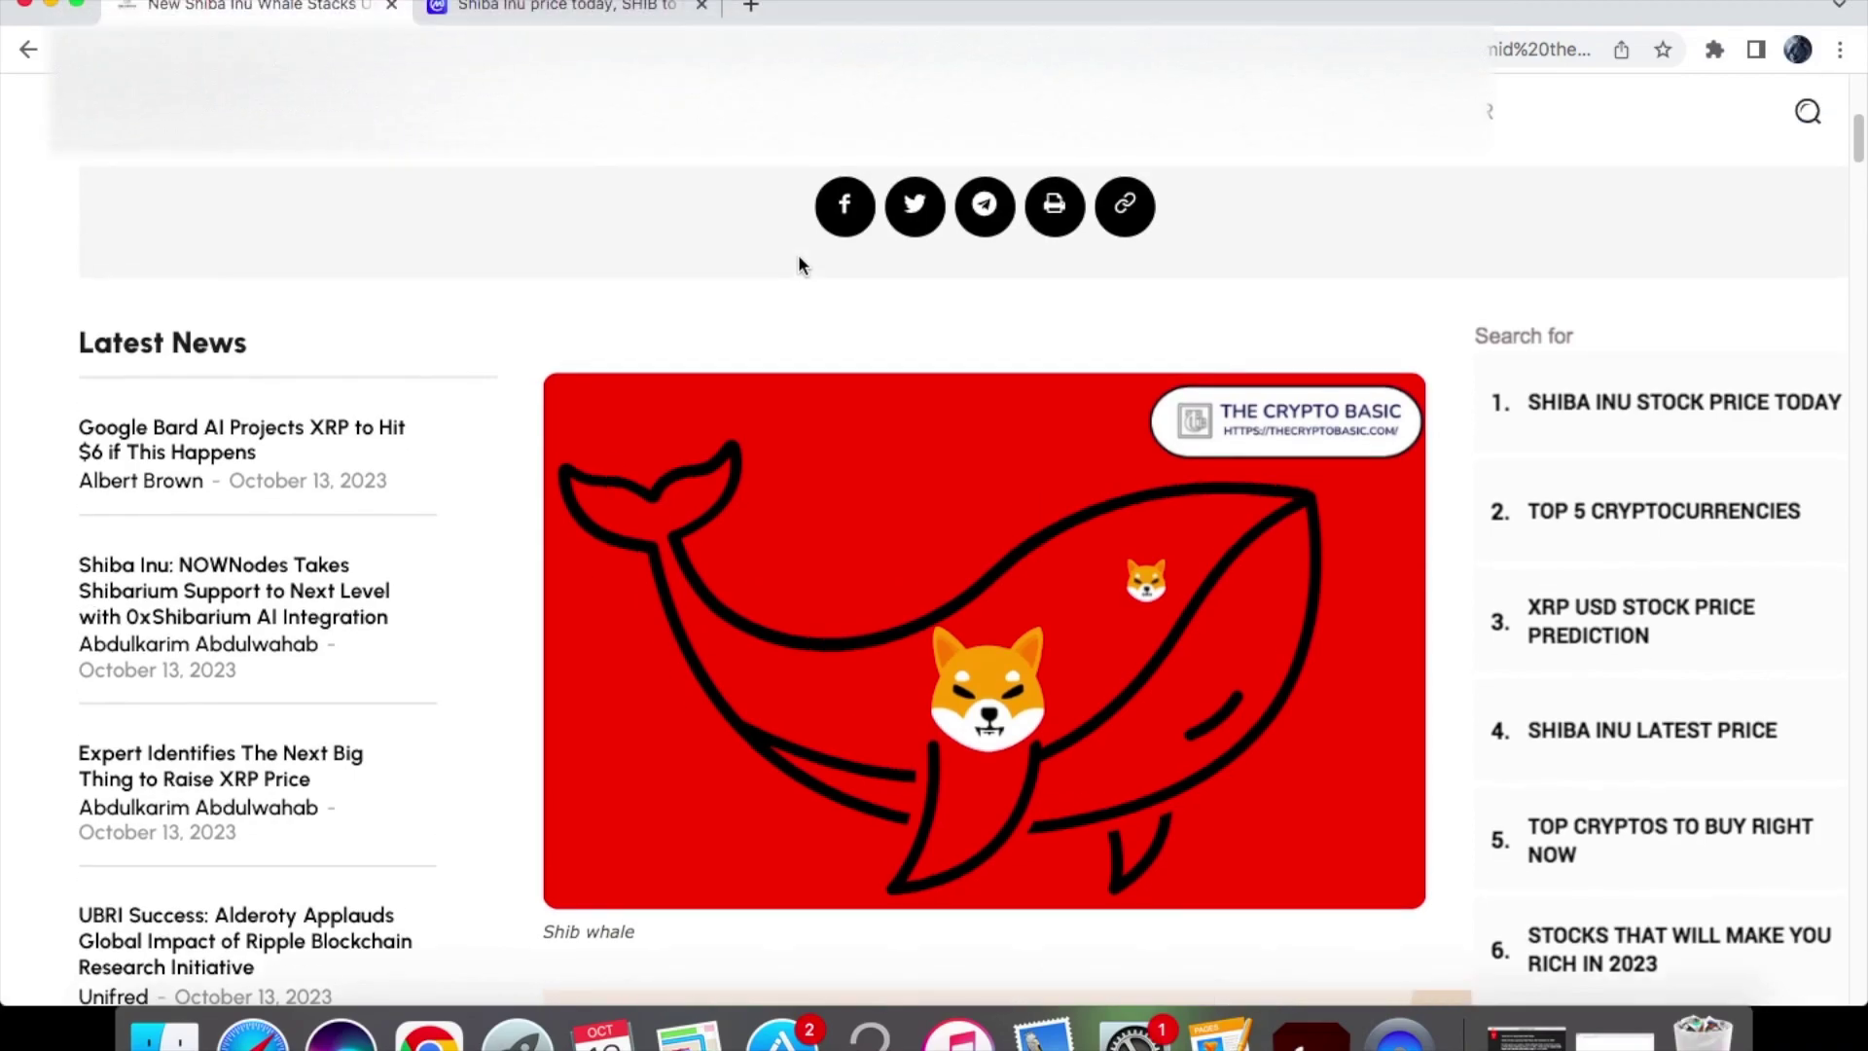
pyautogui.scroll(5, 797, 255)
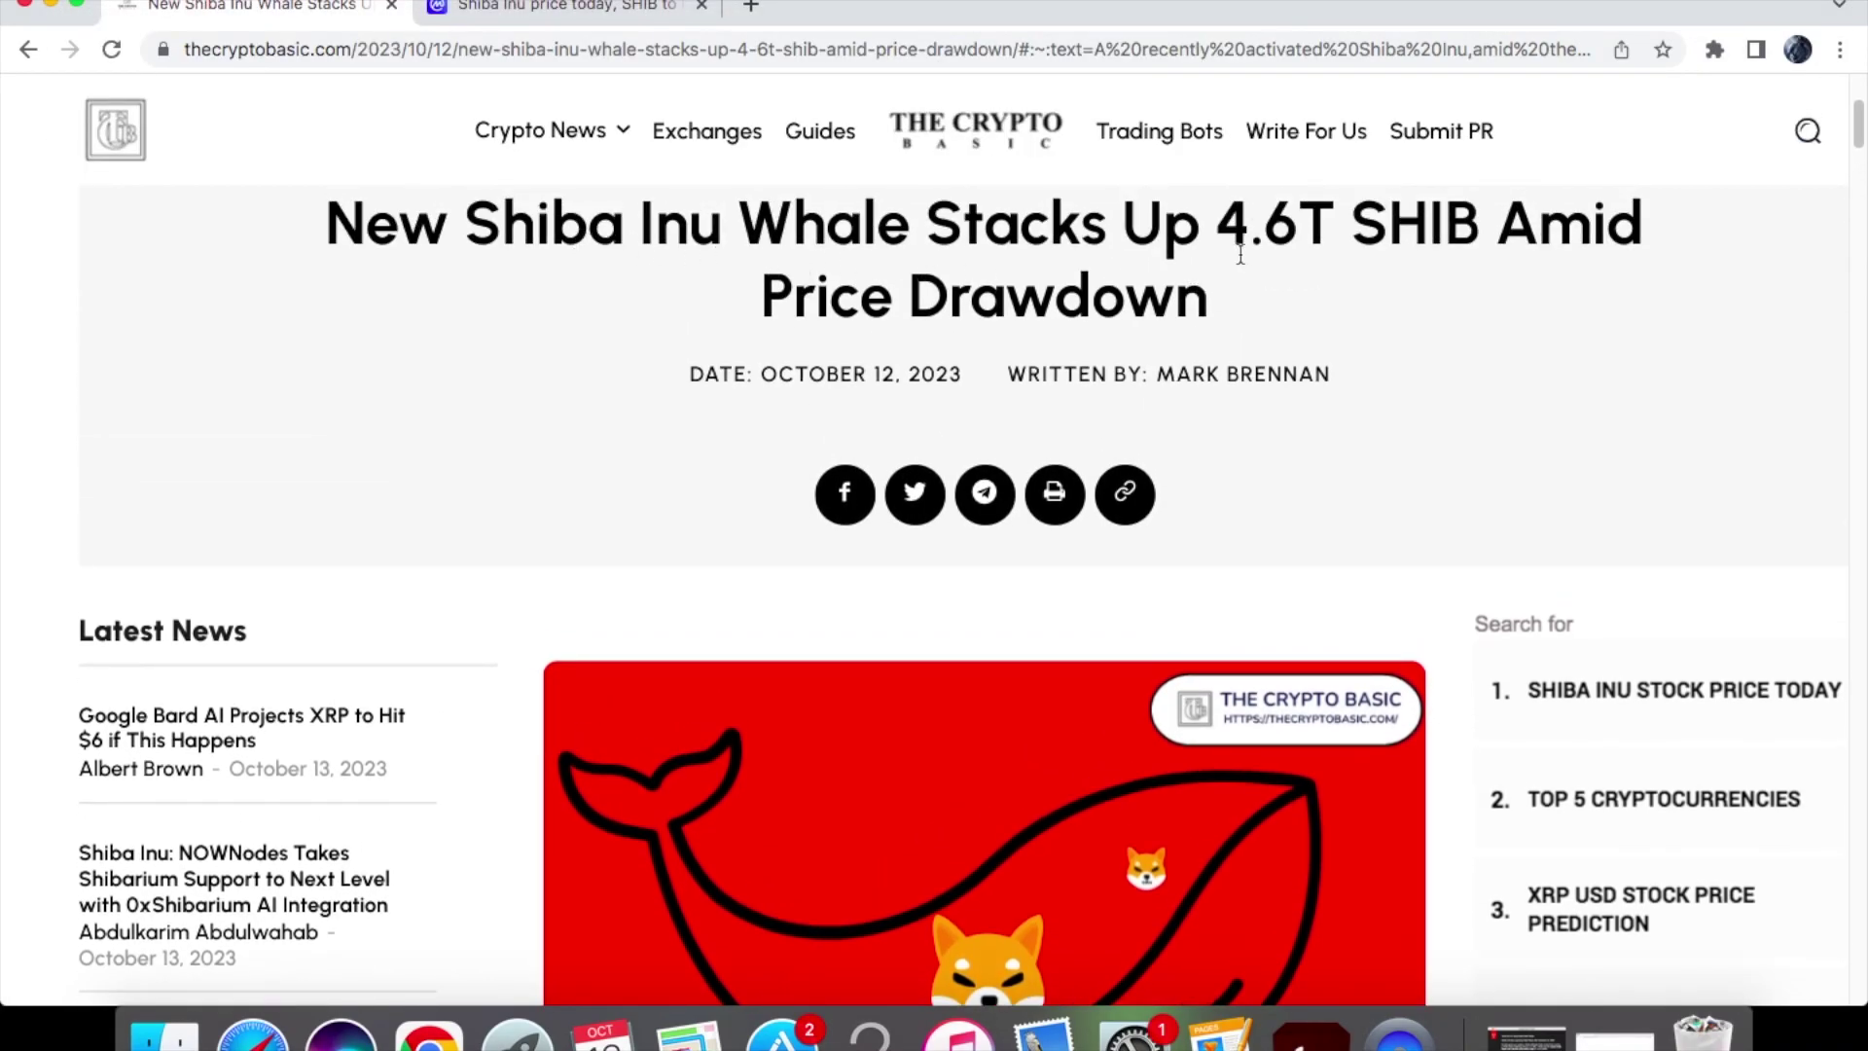
pyautogui.moveTo(1220, 225); pyautogui.dragTo(1332, 226)
pyautogui.click(760, 301)
pyautogui.scroll(-3, 662, 346)
pyautogui.scroll(-5, 662, 345)
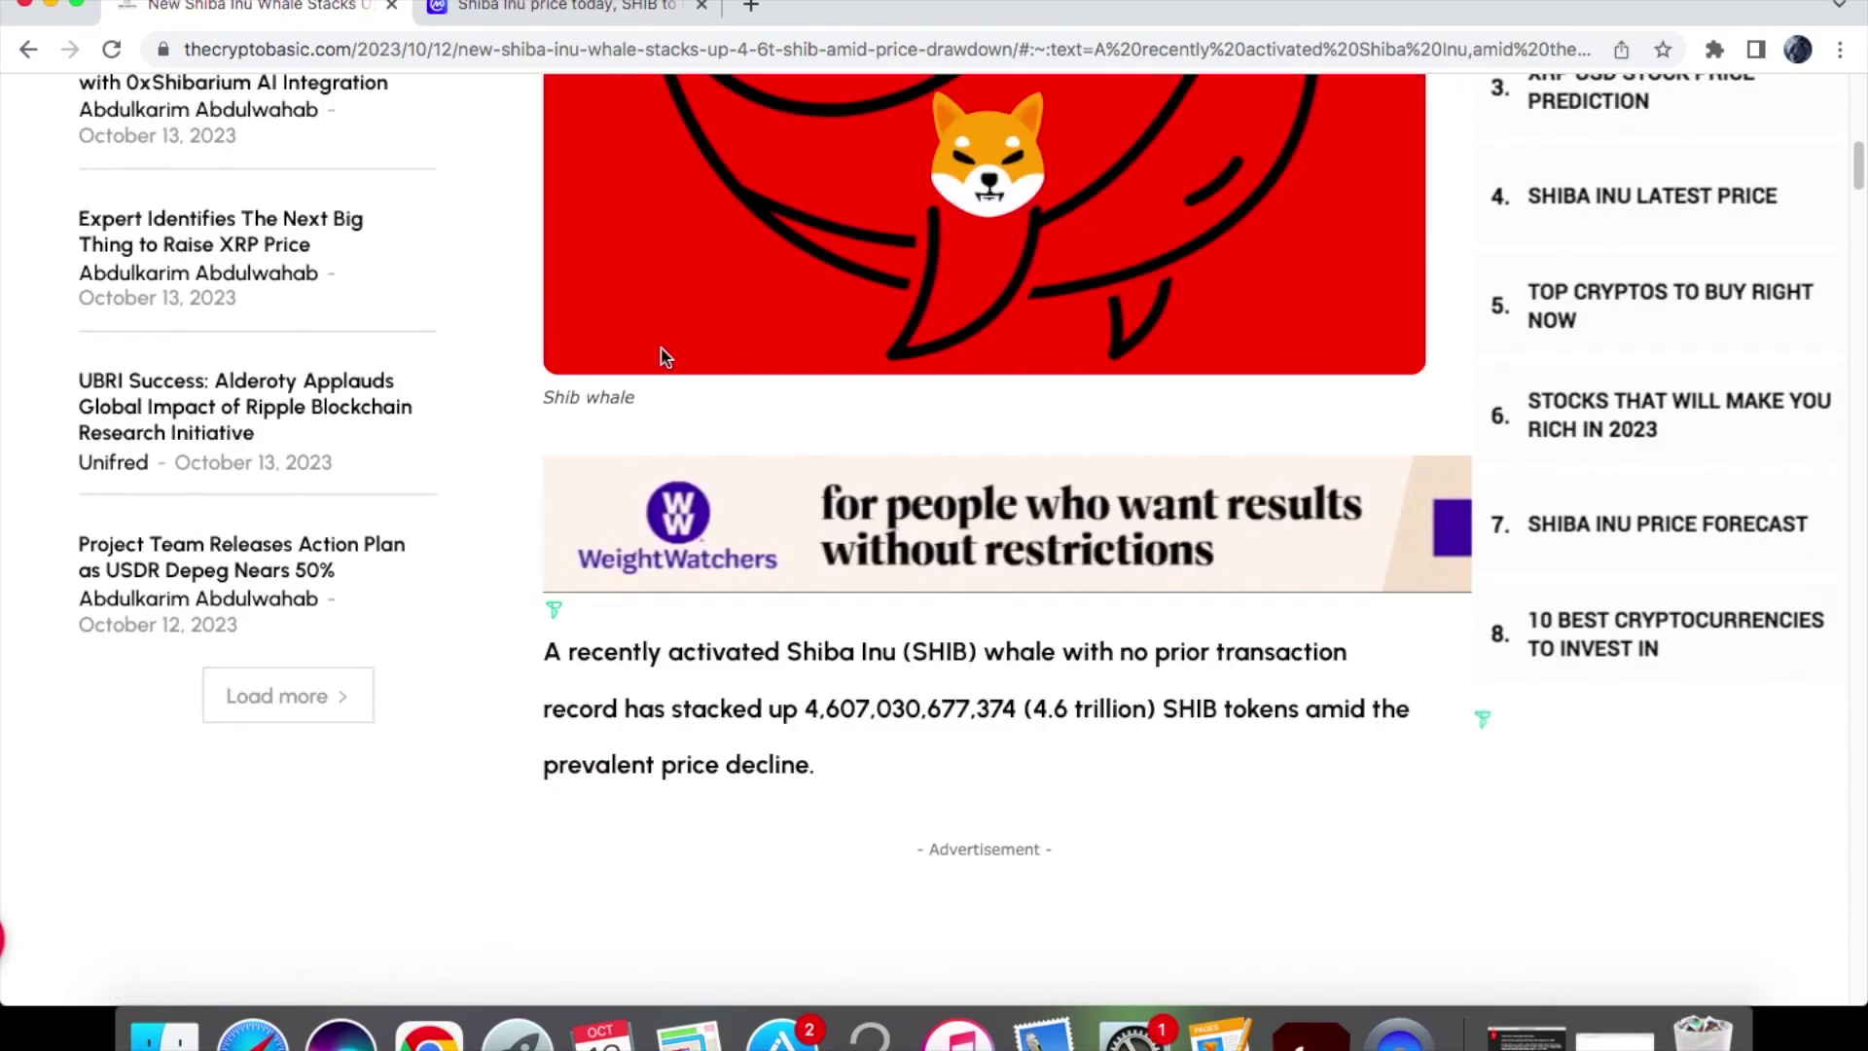
pyautogui.scroll(-2, 660, 347)
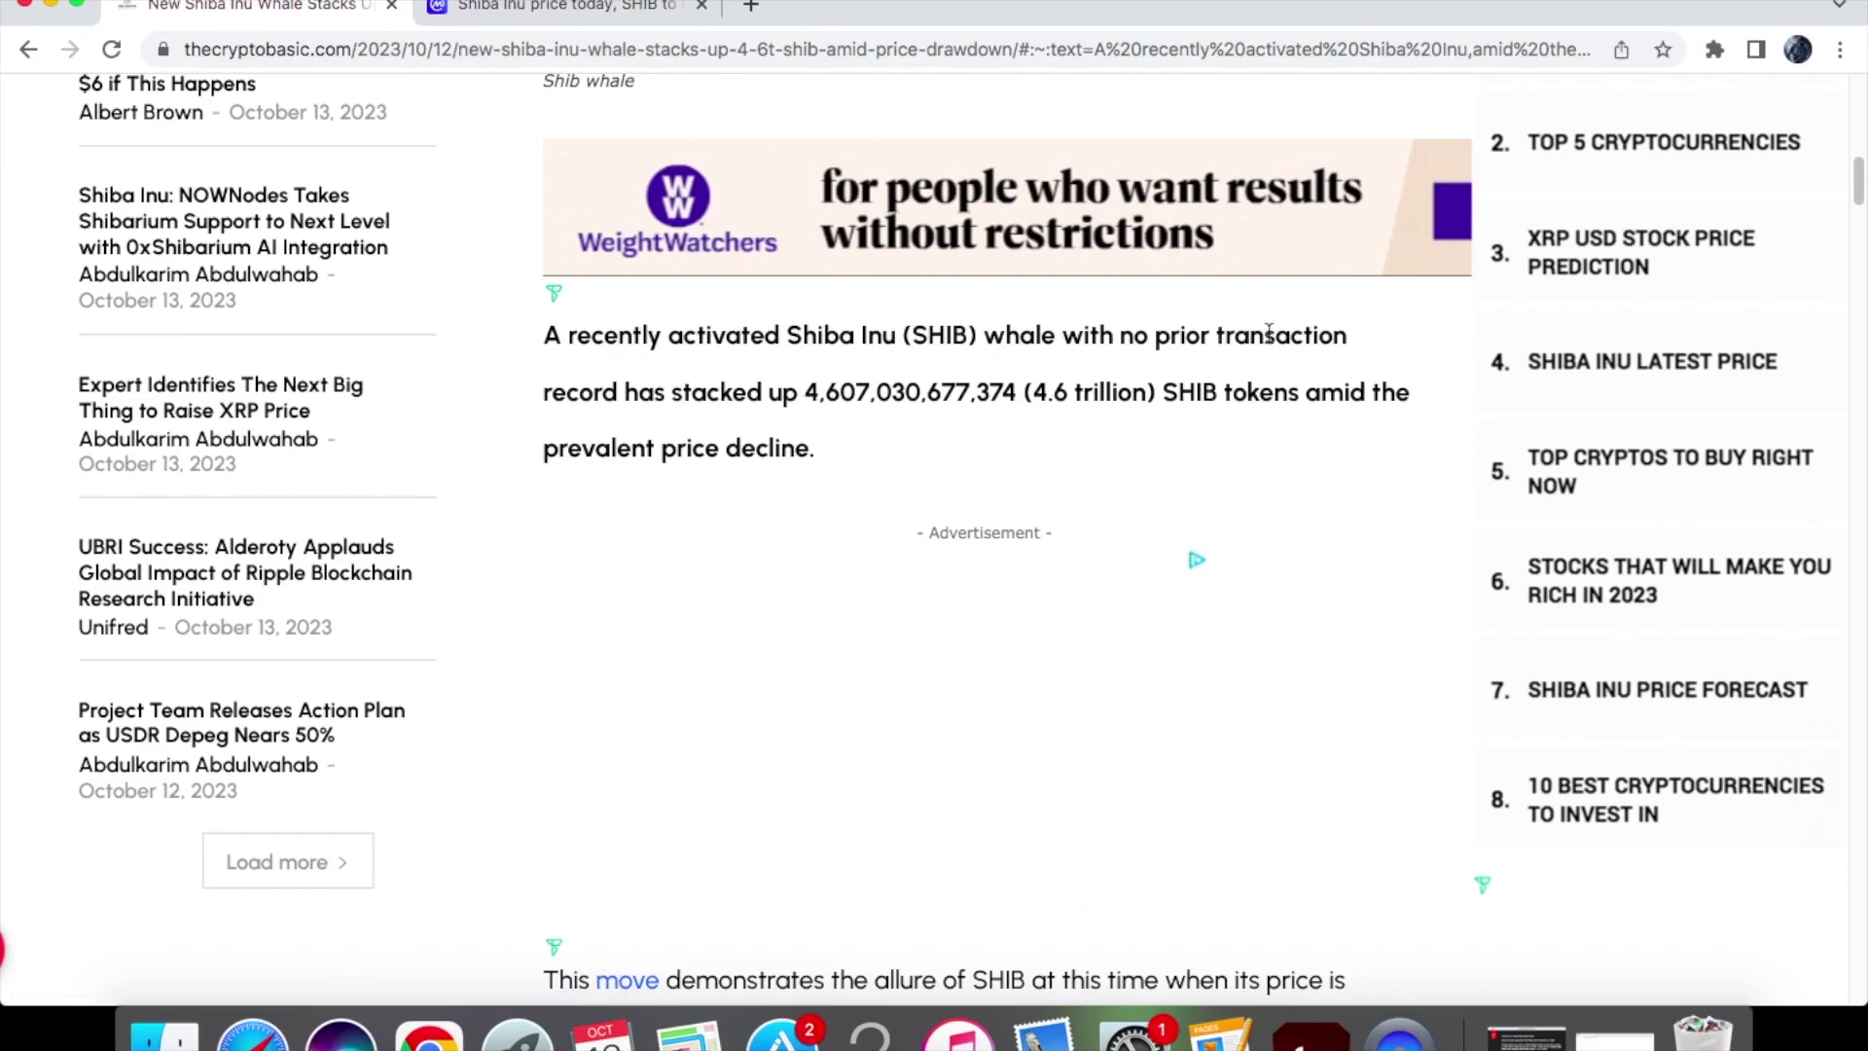
pyautogui.scroll(-1, 761, 359)
pyautogui.scroll(-2, 785, 391)
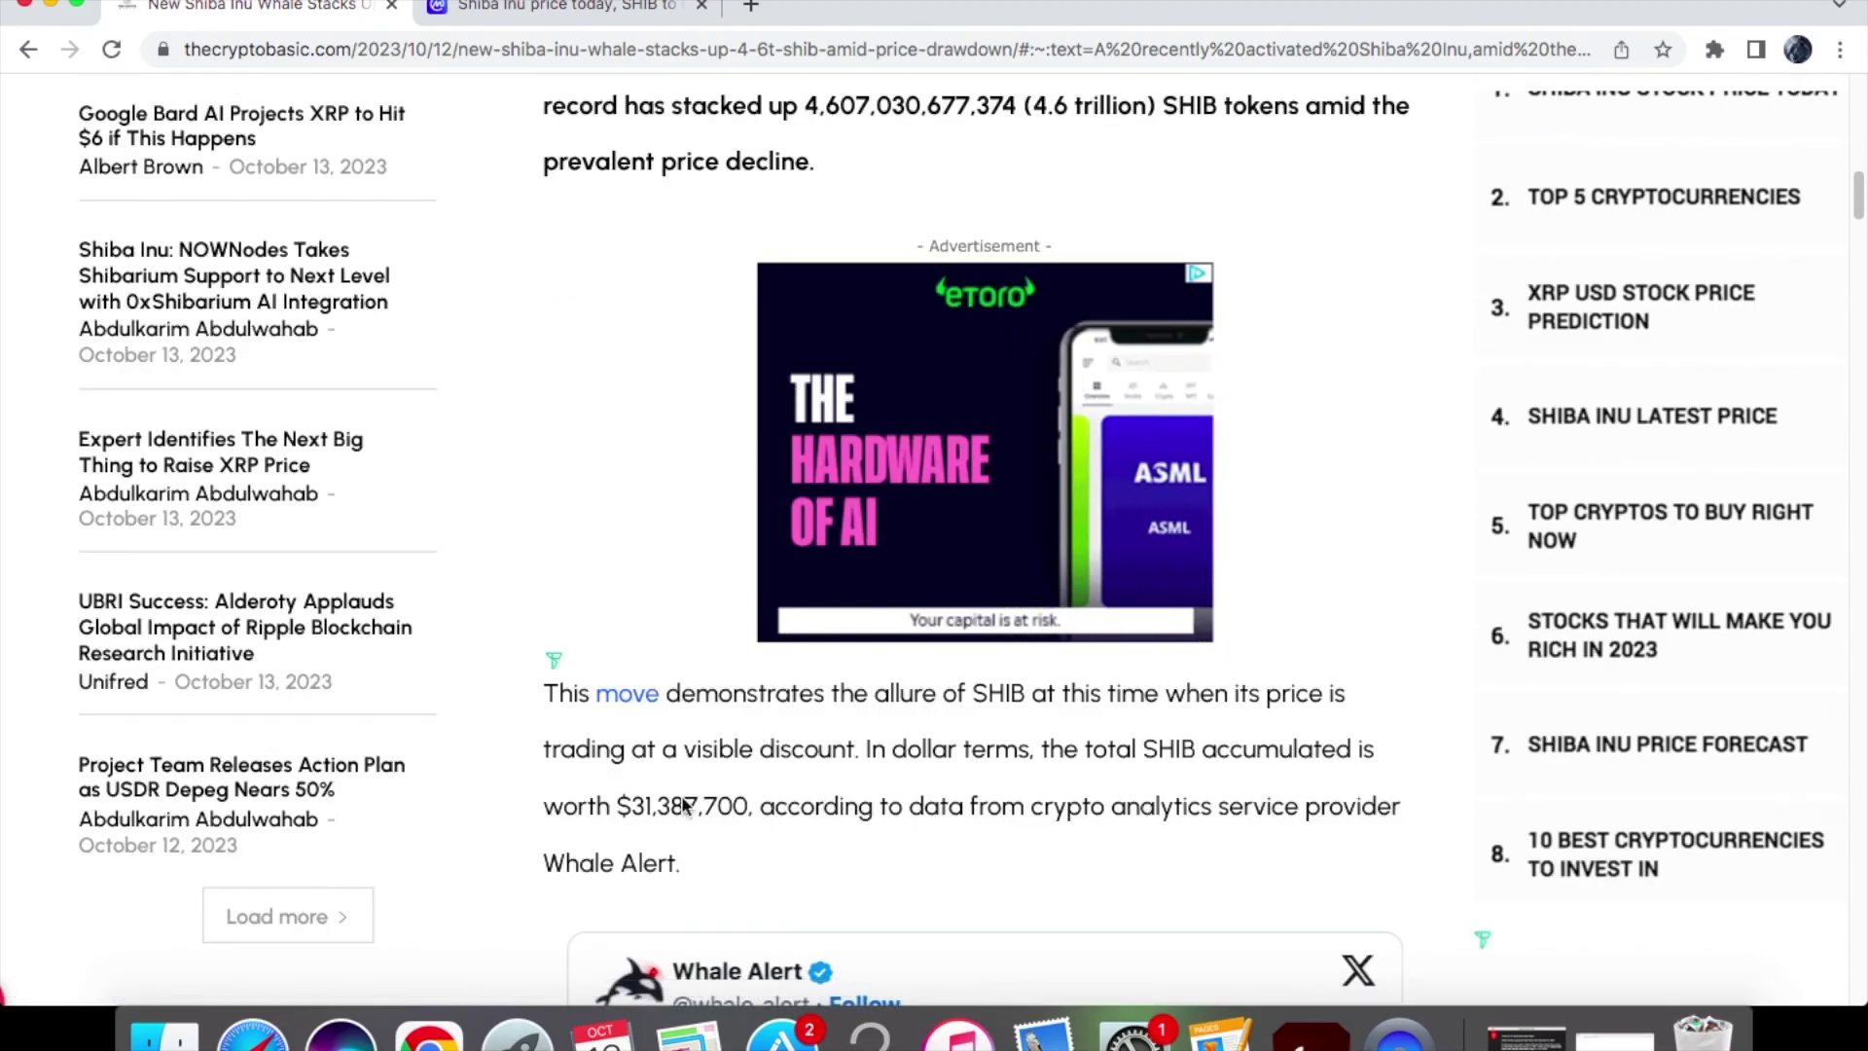
pyautogui.moveTo(614, 802); pyautogui.dragTo(749, 805)
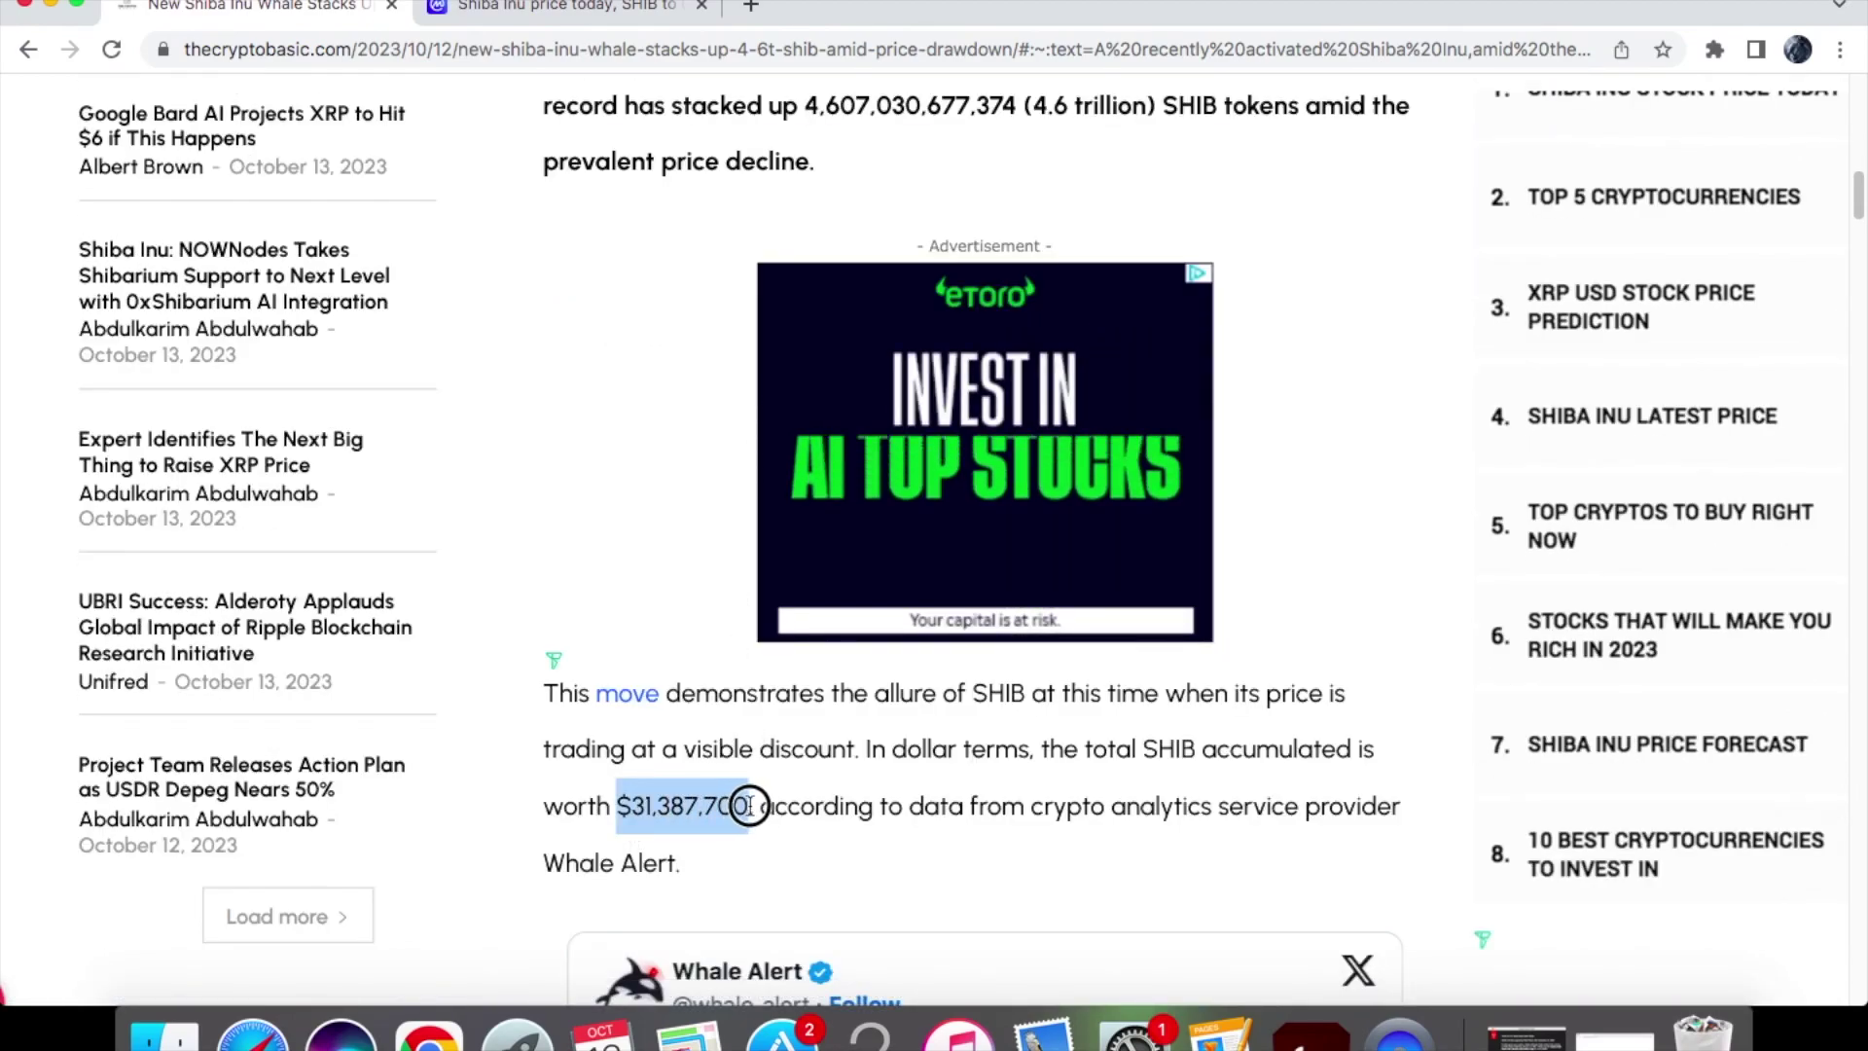
pyautogui.click(875, 825)
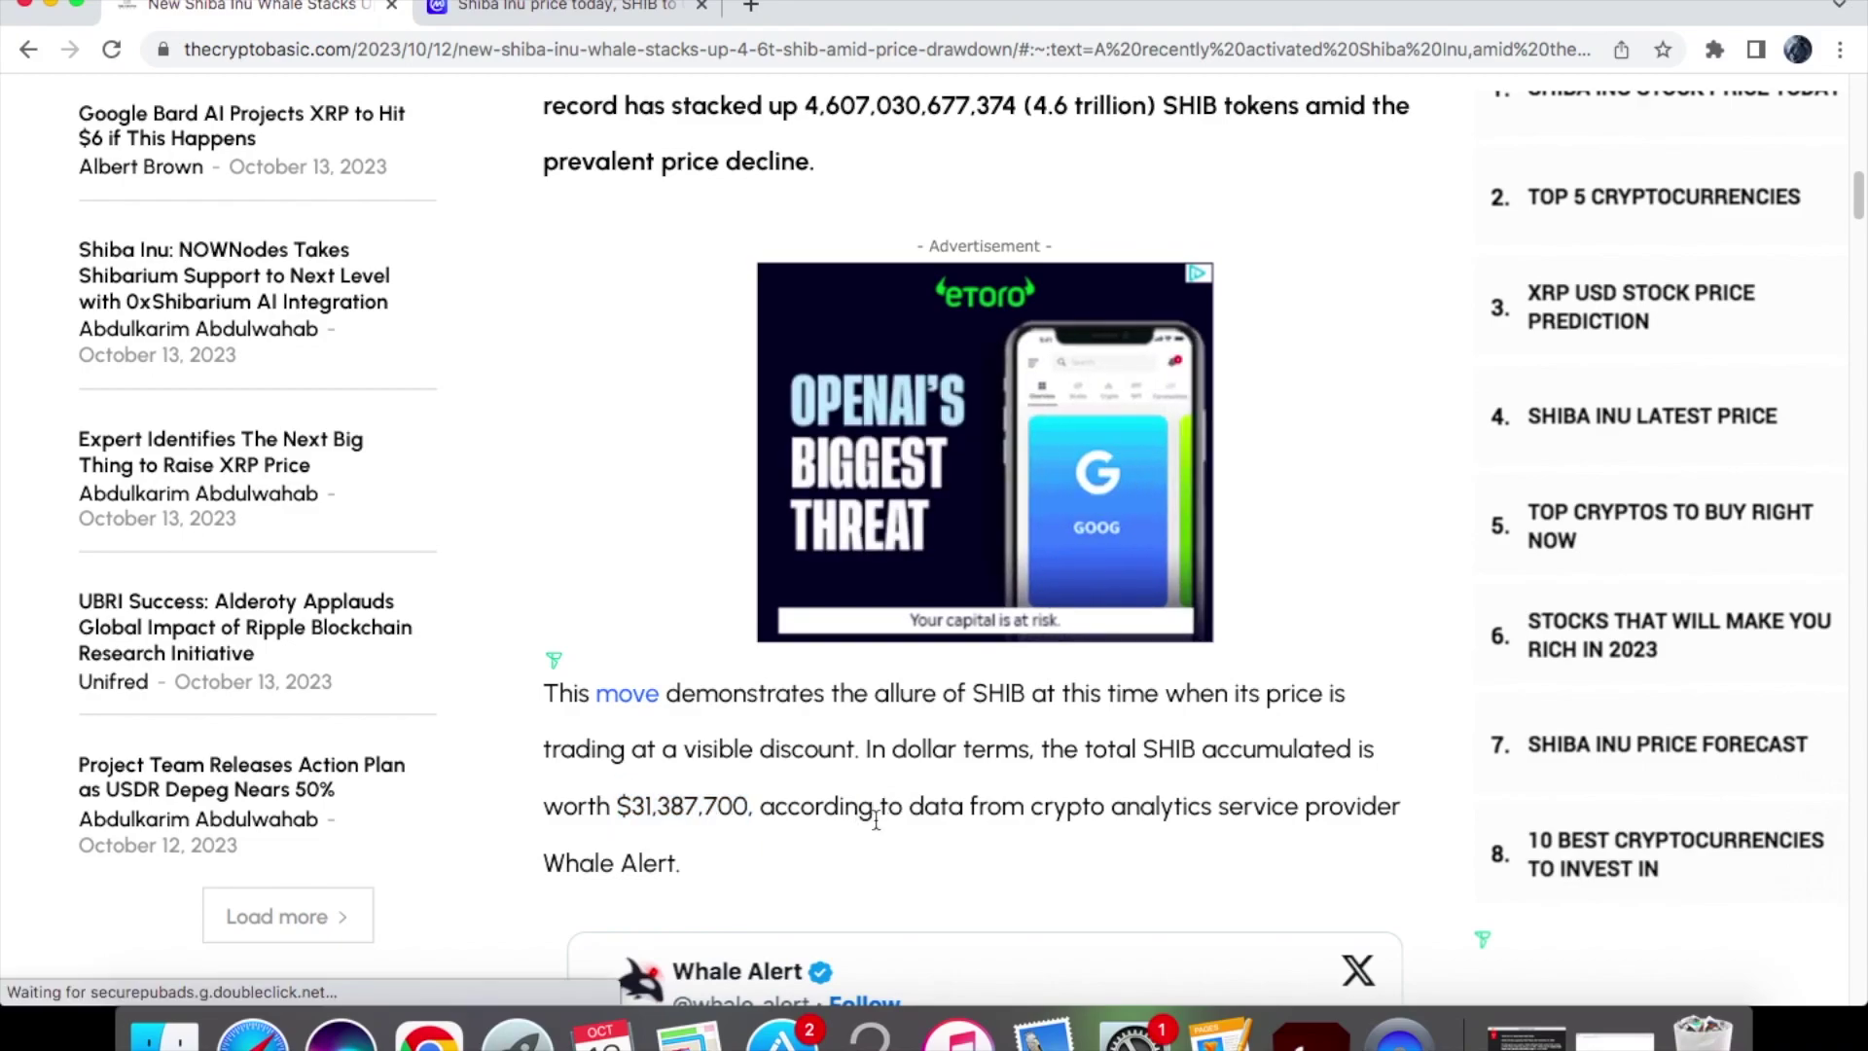
pyautogui.scroll(-3, 875, 825)
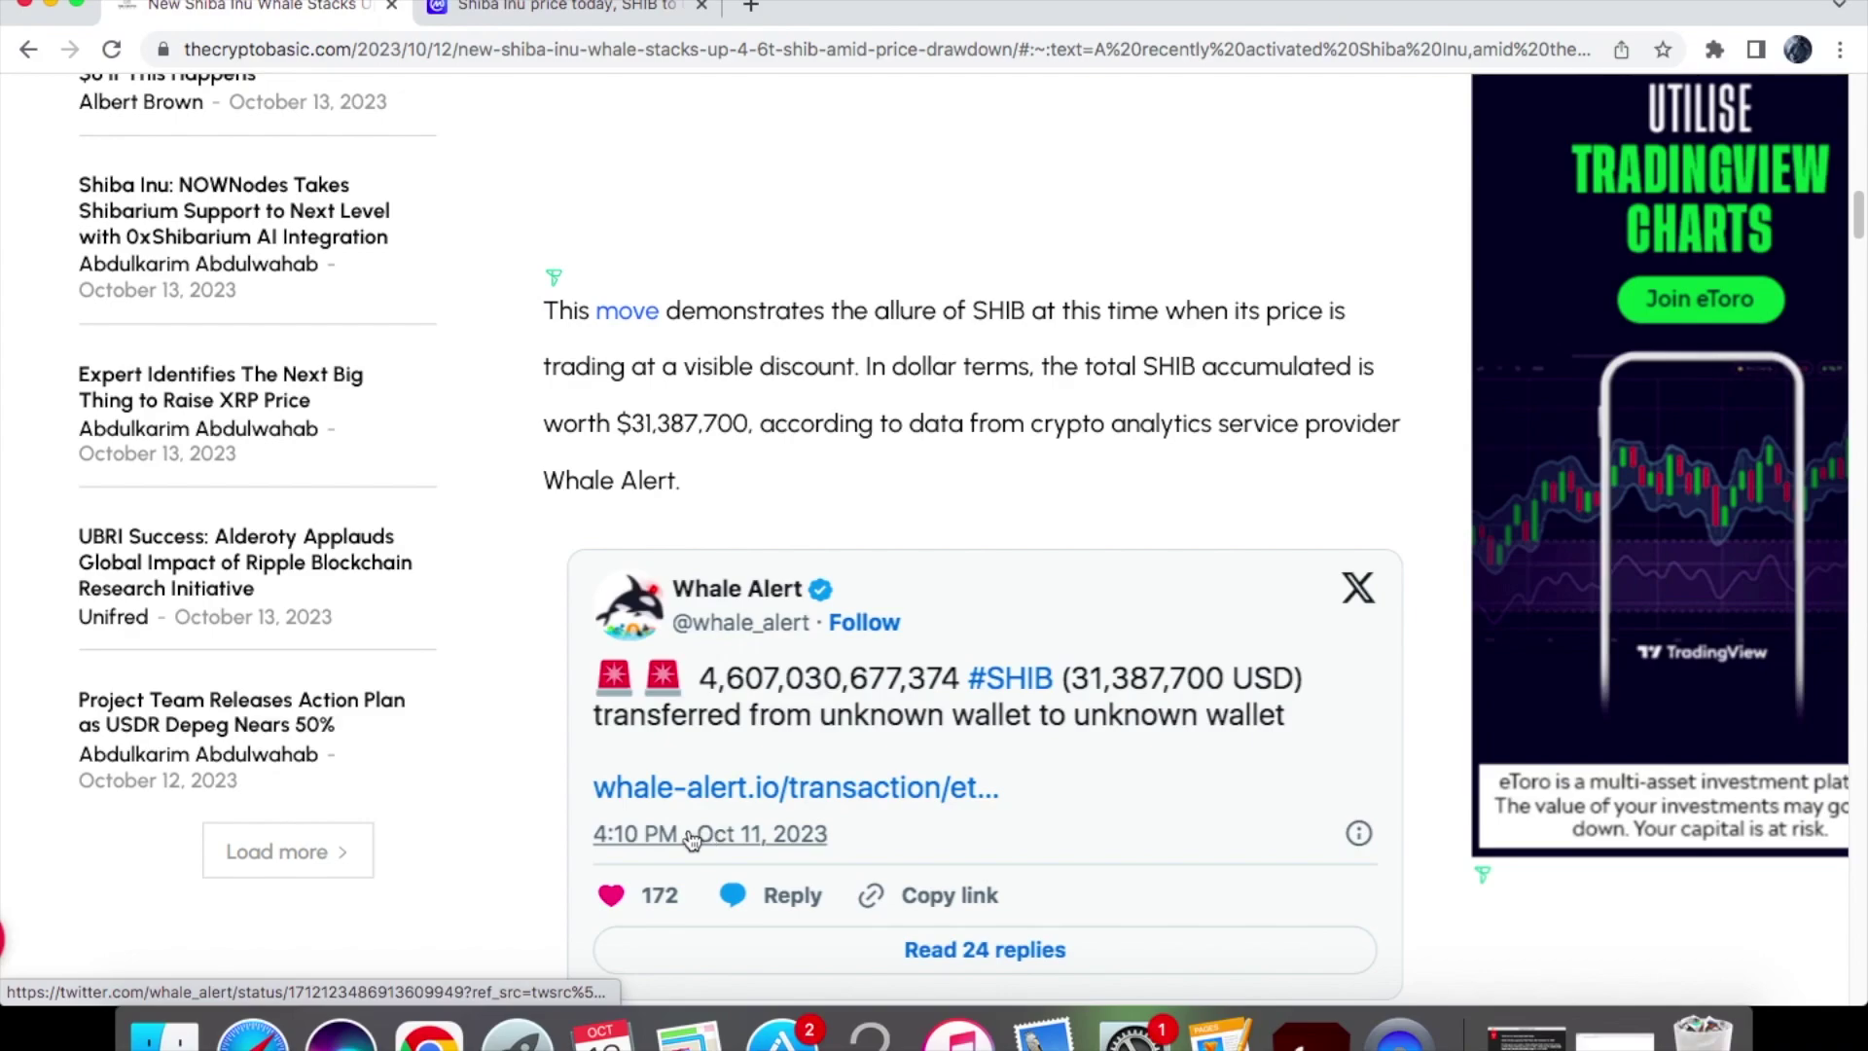
pyautogui.scroll(-4, 592, 841)
pyautogui.scroll(-1, 593, 840)
pyautogui.moveTo(923, 479); pyautogui.dragTo(1146, 485)
pyautogui.click(1145, 499)
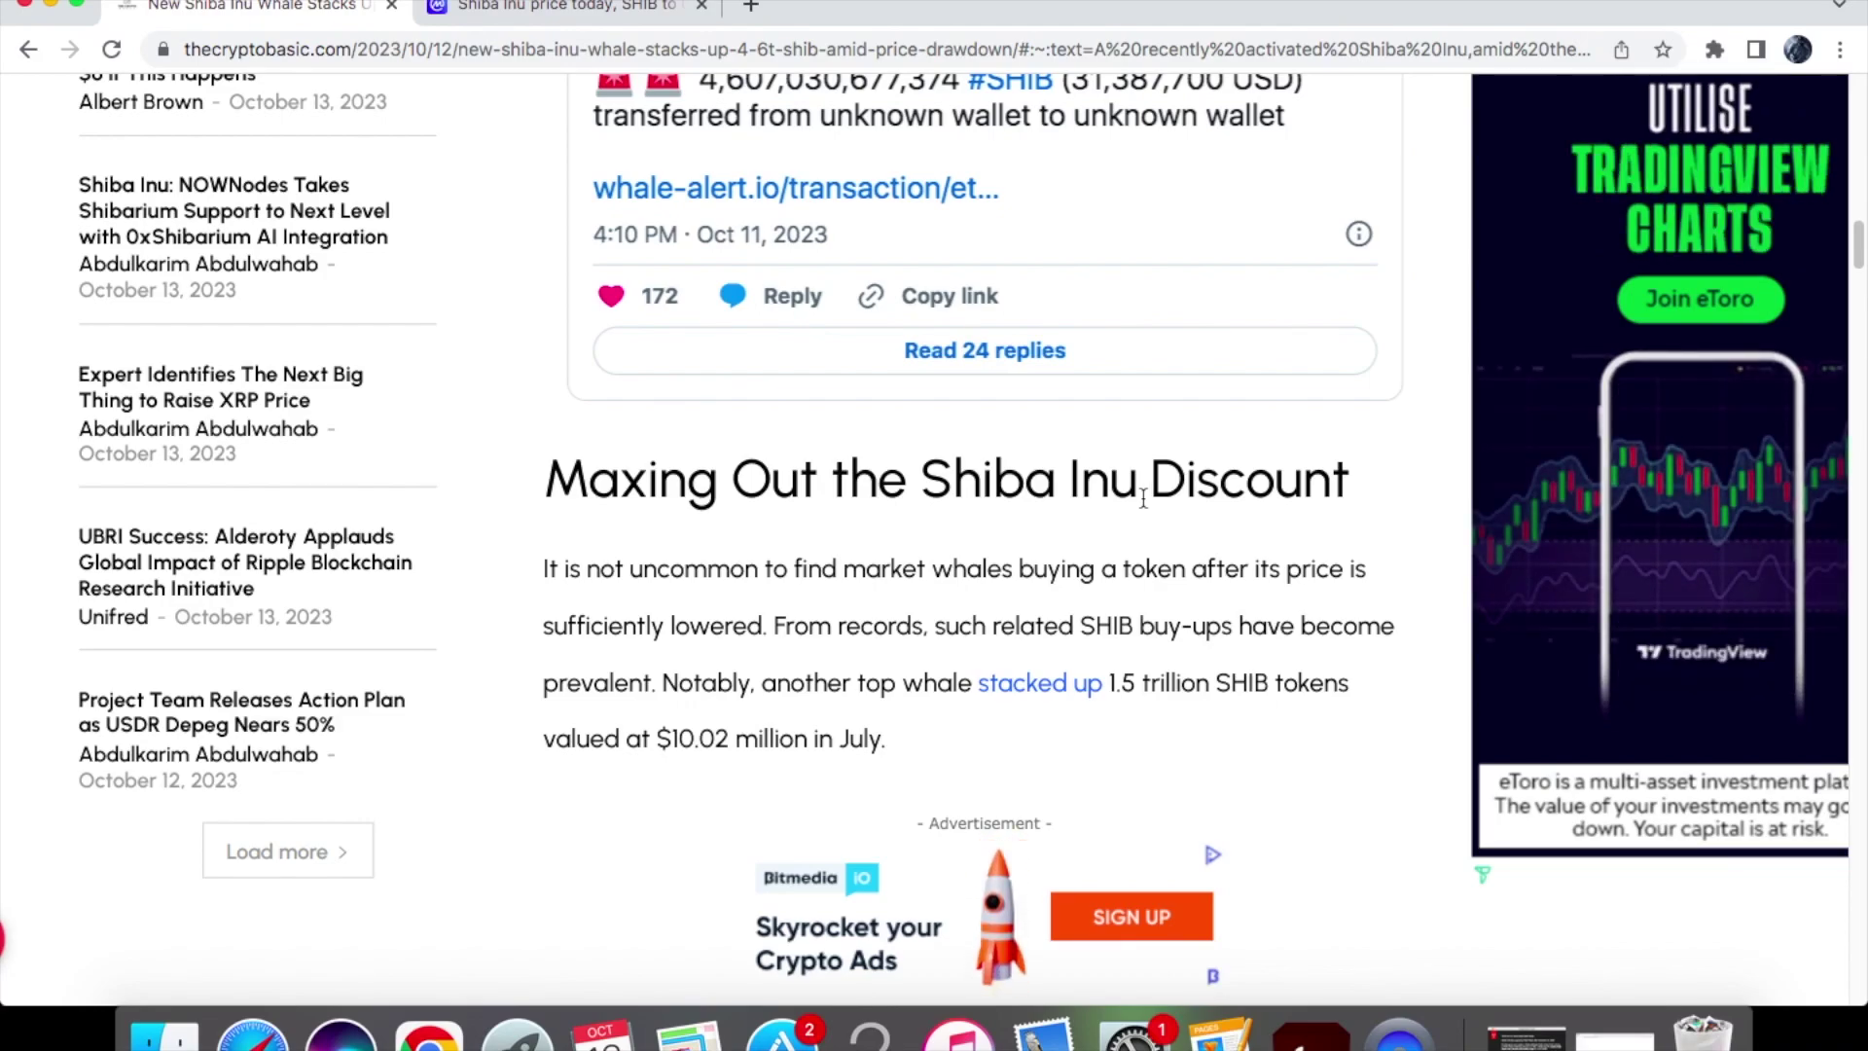
pyautogui.scroll(-3, 1138, 504)
pyautogui.scroll(-2, 1139, 503)
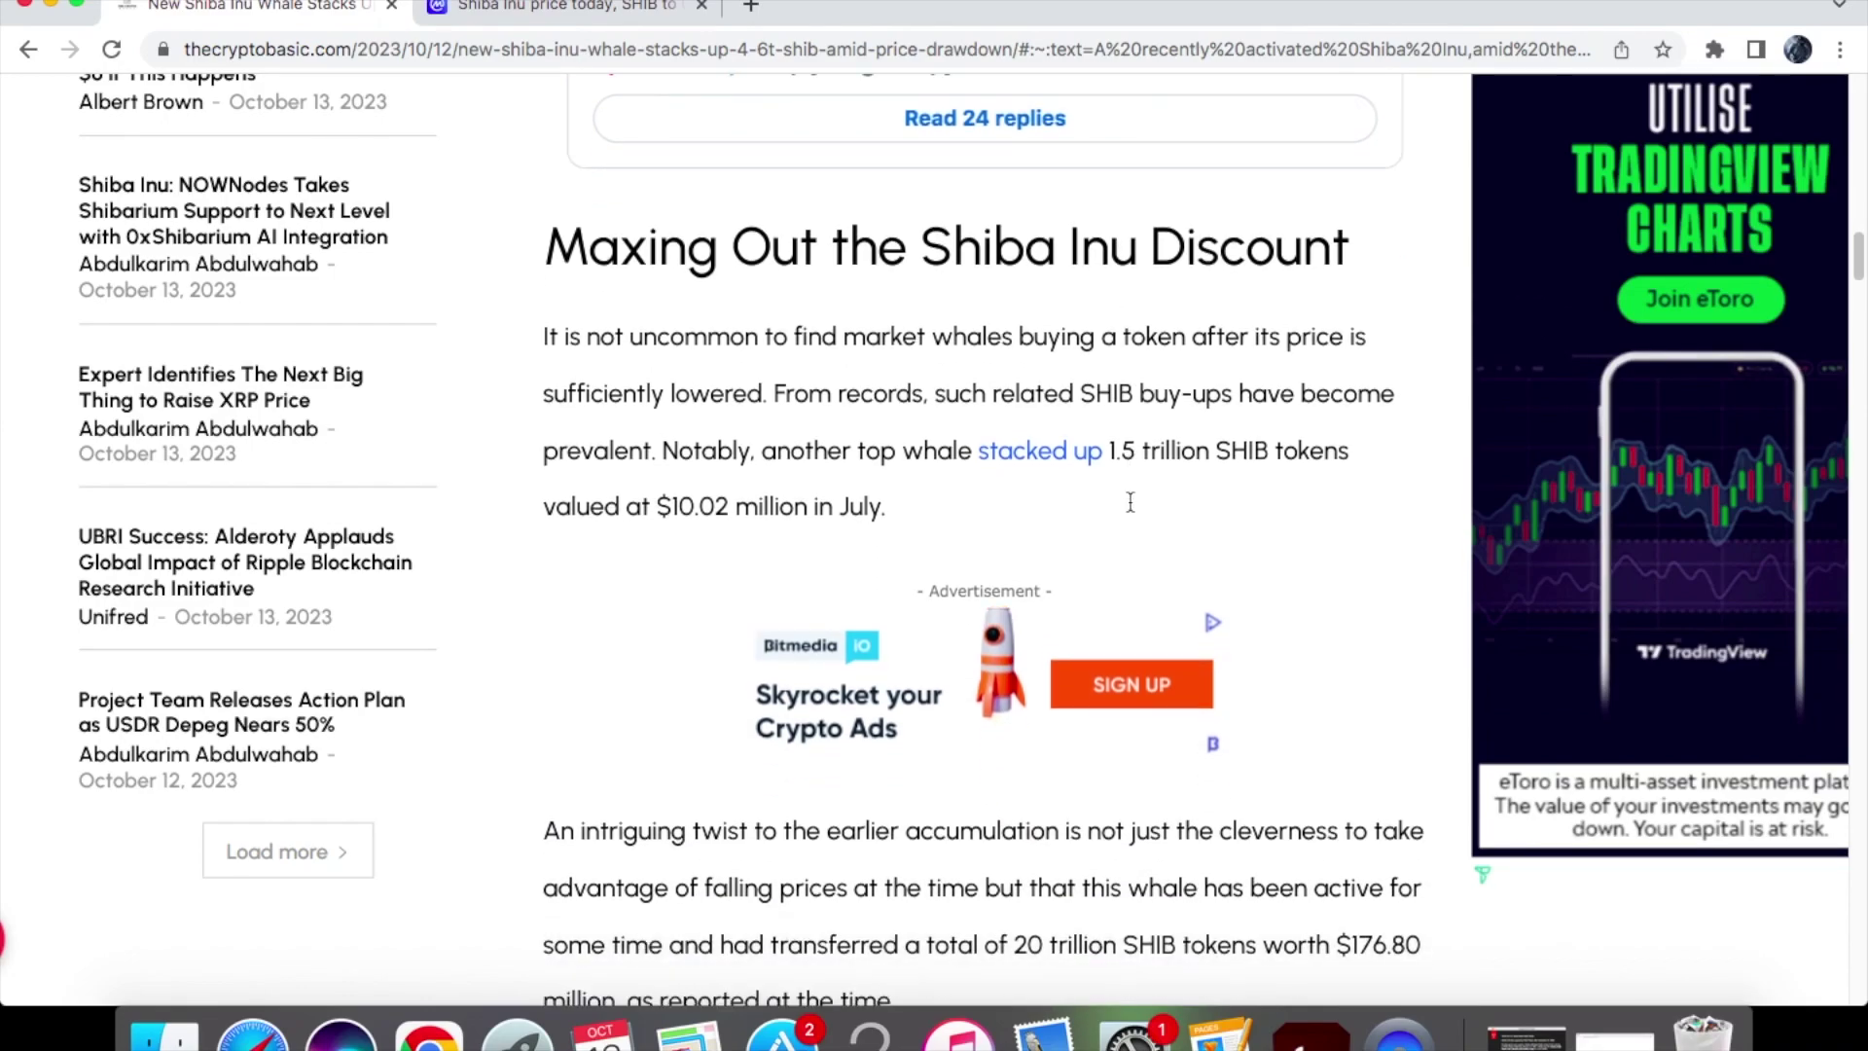
pyautogui.scroll(-5, 1139, 503)
pyautogui.scroll(-2, 1138, 504)
pyautogui.scroll(-5, 1127, 504)
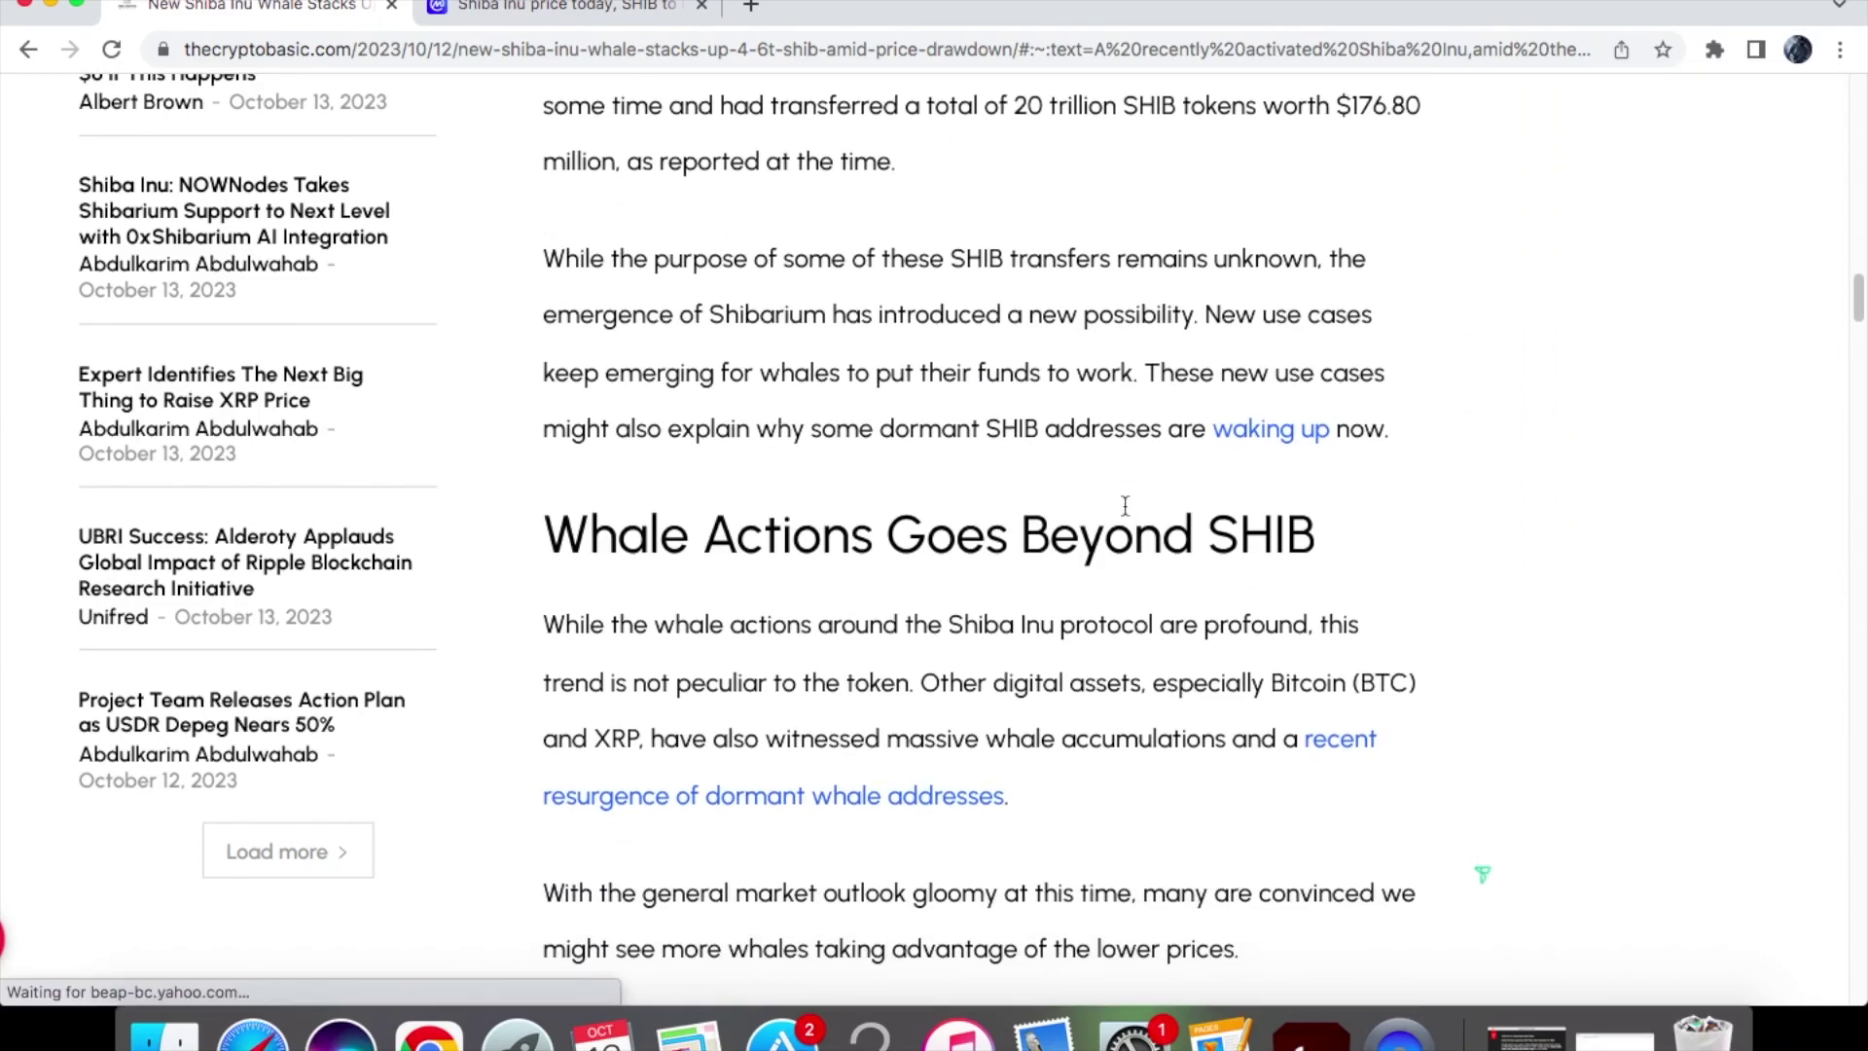
pyautogui.hotkey('ctrl', 'Tab')
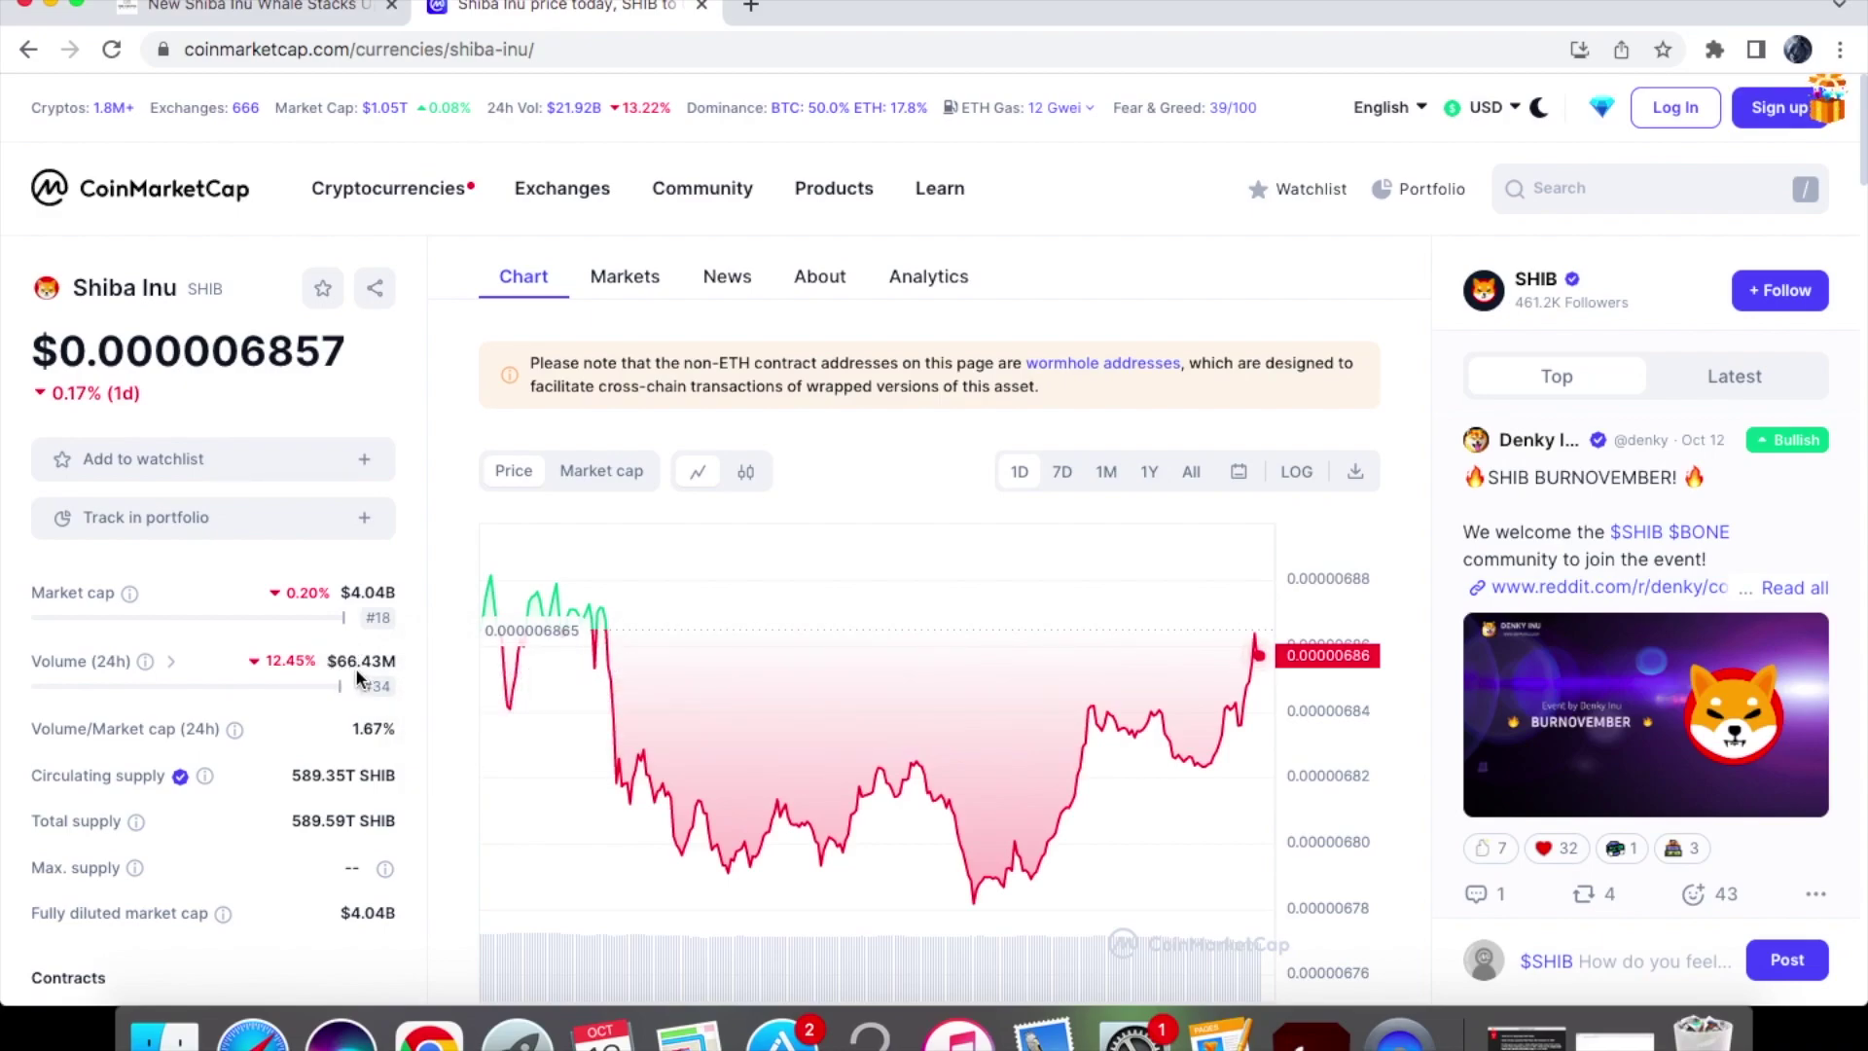
pyautogui.moveTo(1259, 642)
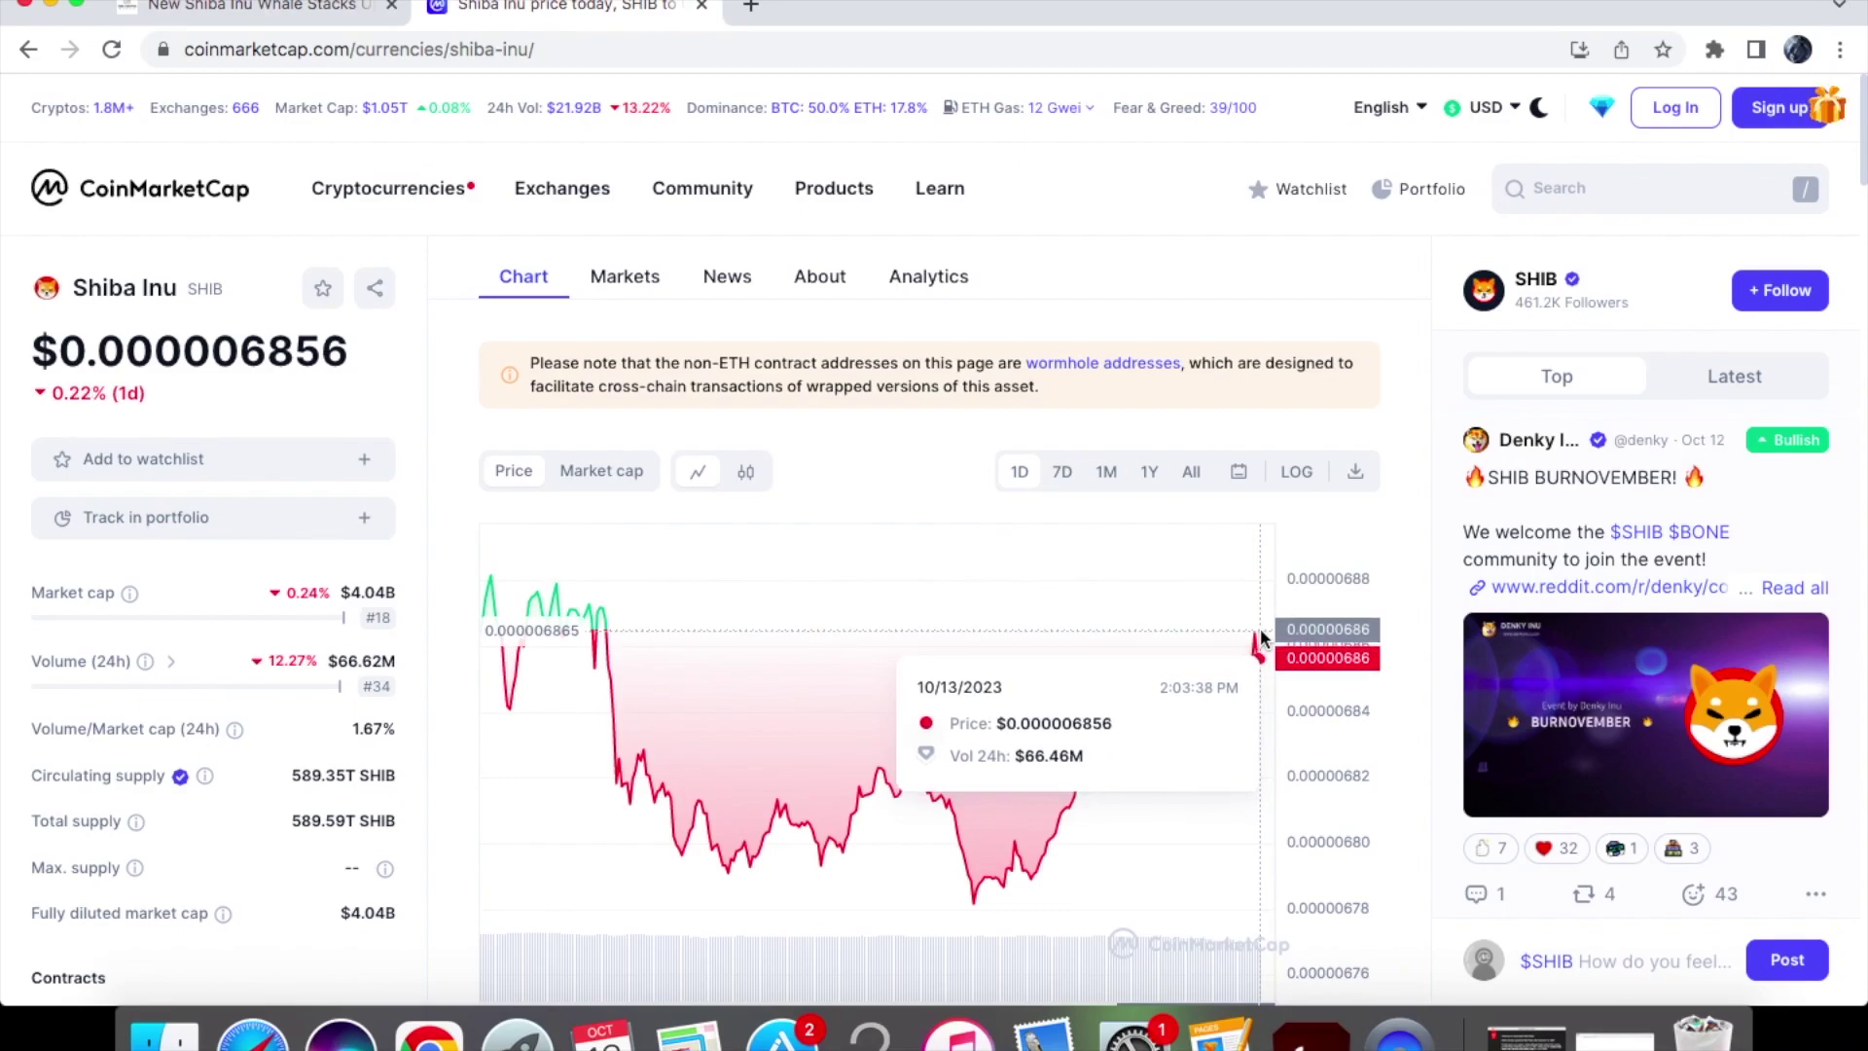
# Step: Show SHIB's 7-day price chart, down 4.27% to $0.000006855
pyautogui.click(1060, 471)
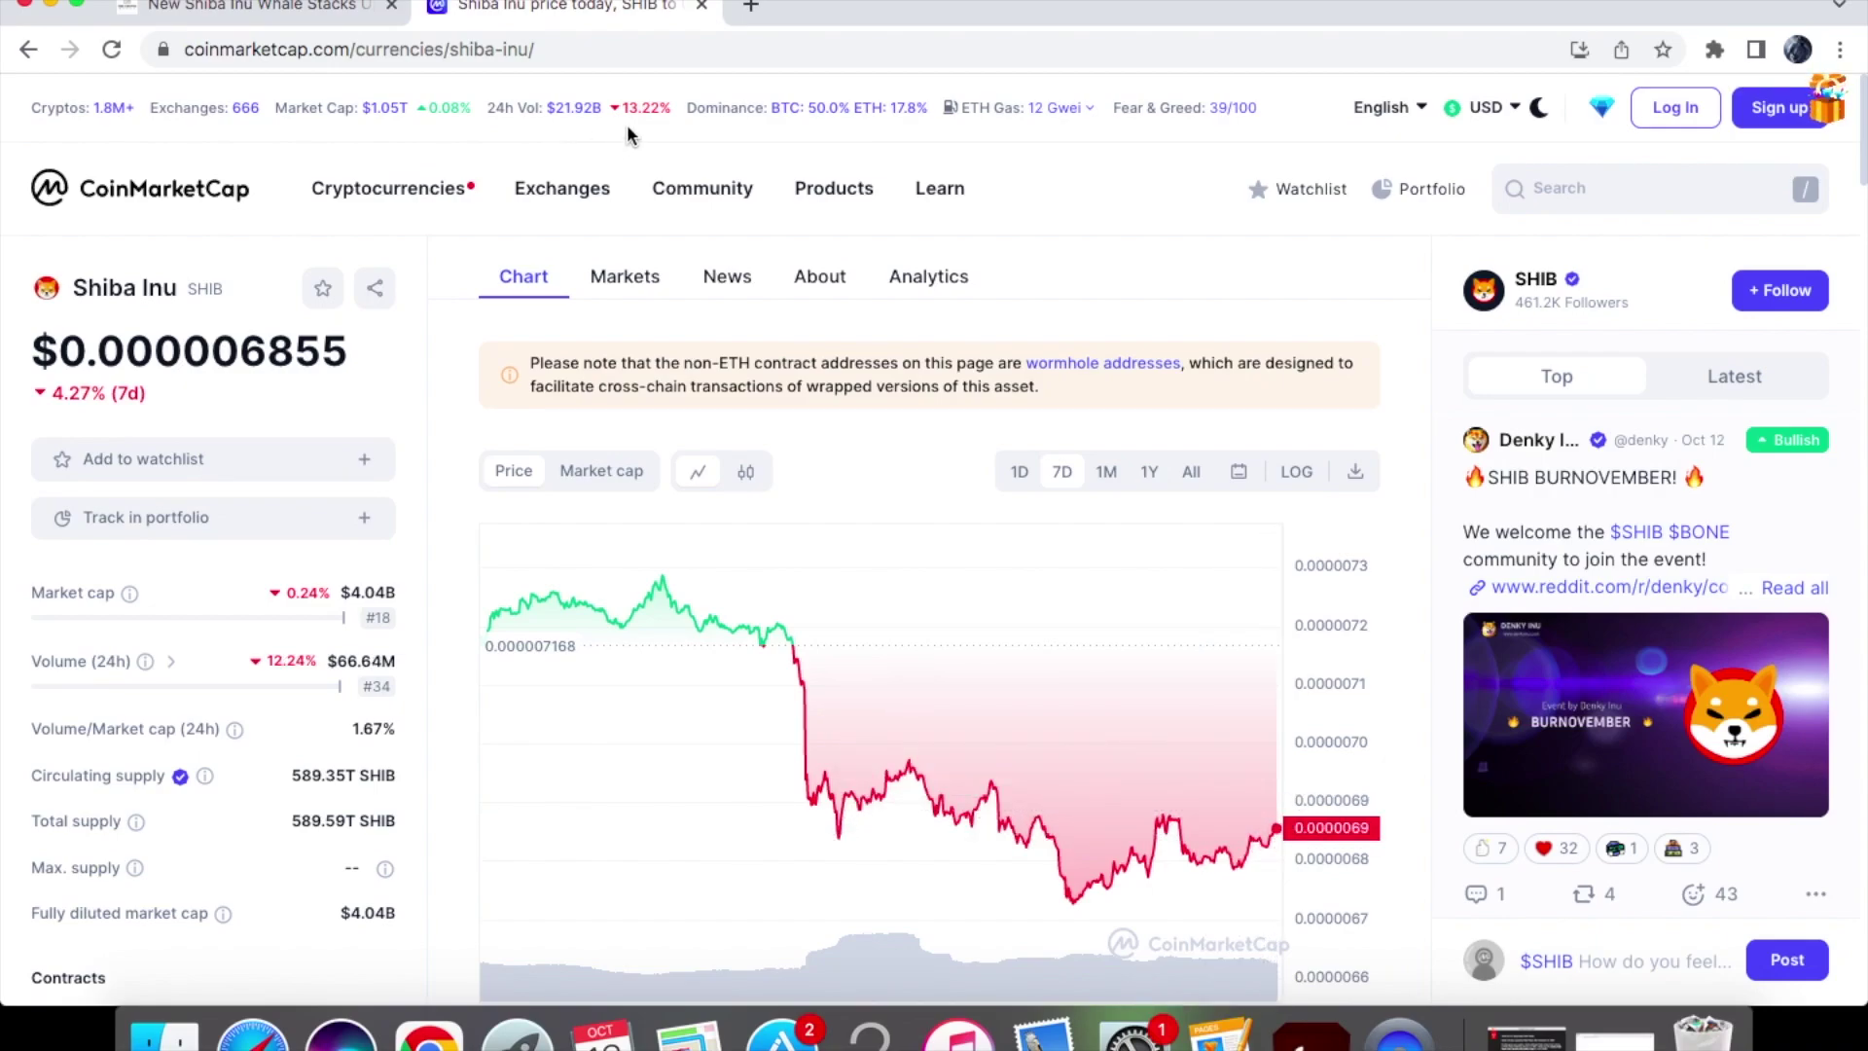
# Step: Go to the CoinMarketCap homepage and view the Fear & Greed gauge at 39
pyautogui.click(211, 198)
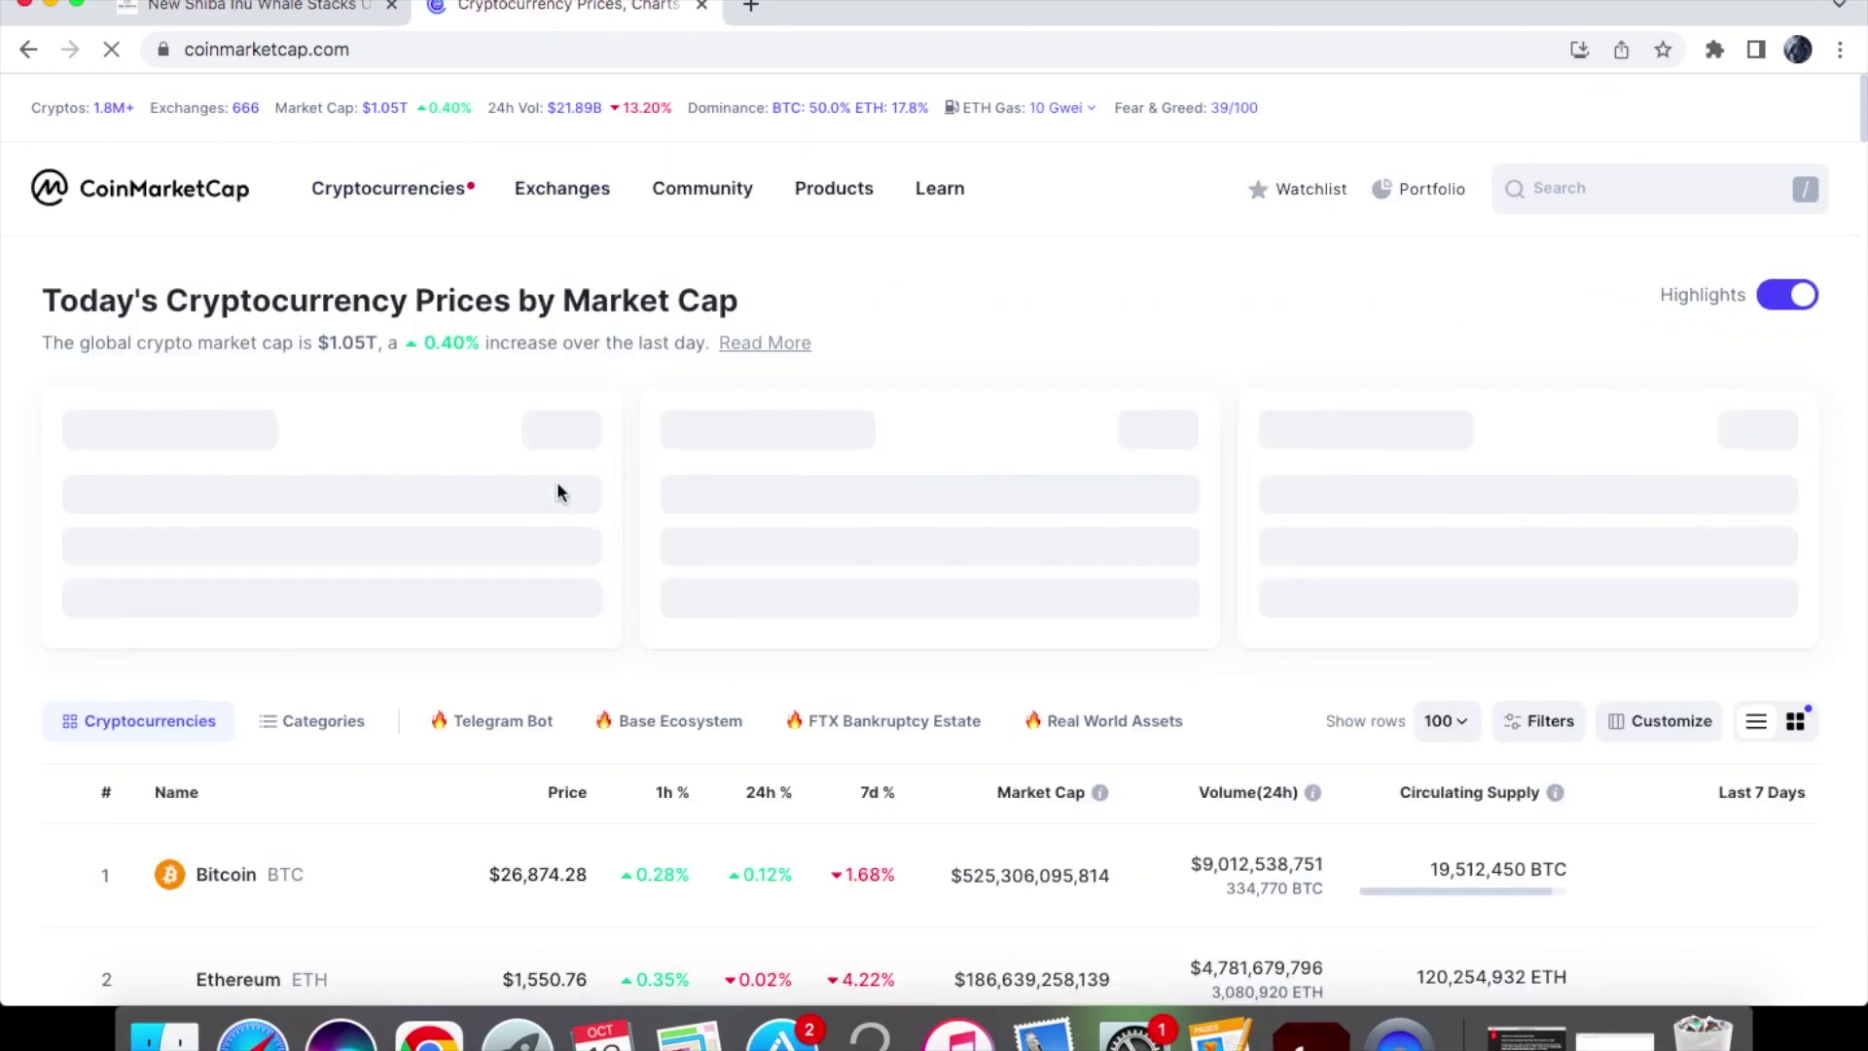
pyautogui.scroll(-2, 509, 764)
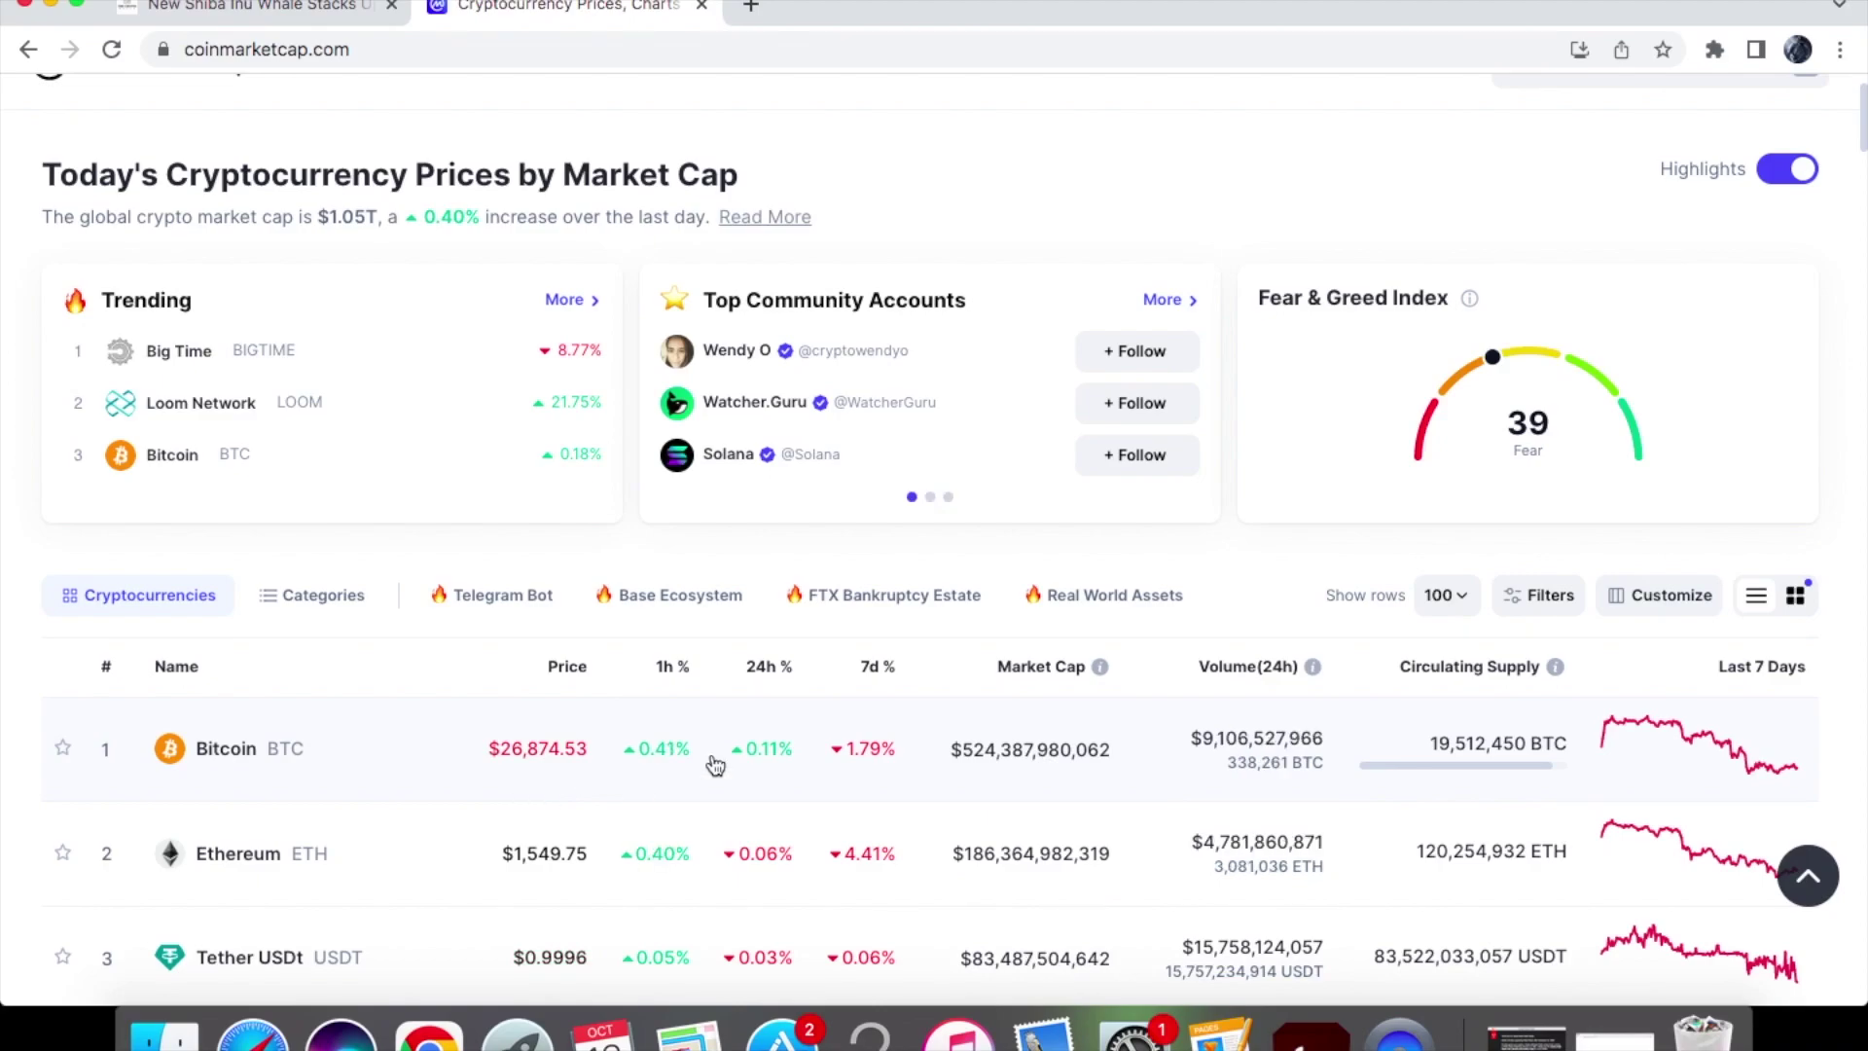
pyautogui.scroll(1, 1453, 526)
pyautogui.scroll(1, 1453, 526)
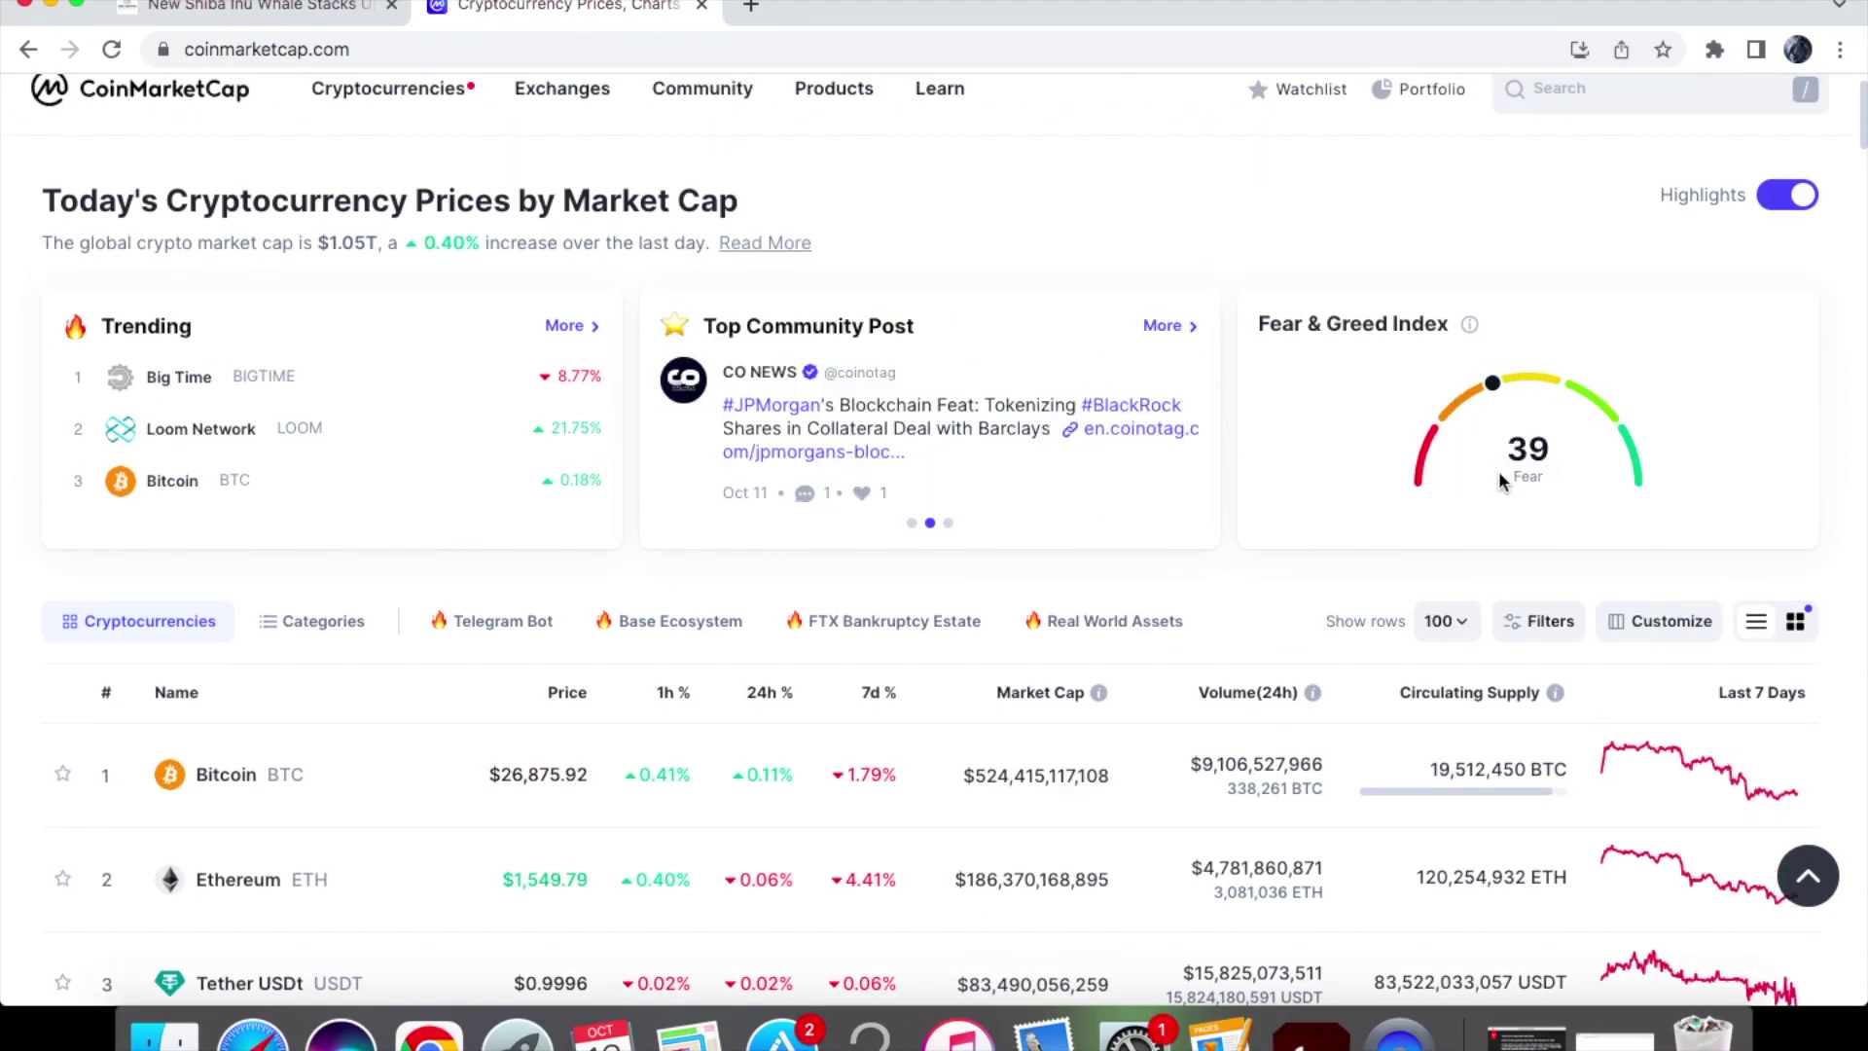
pyautogui.click(1552, 485)
pyautogui.scroll(1, 1552, 486)
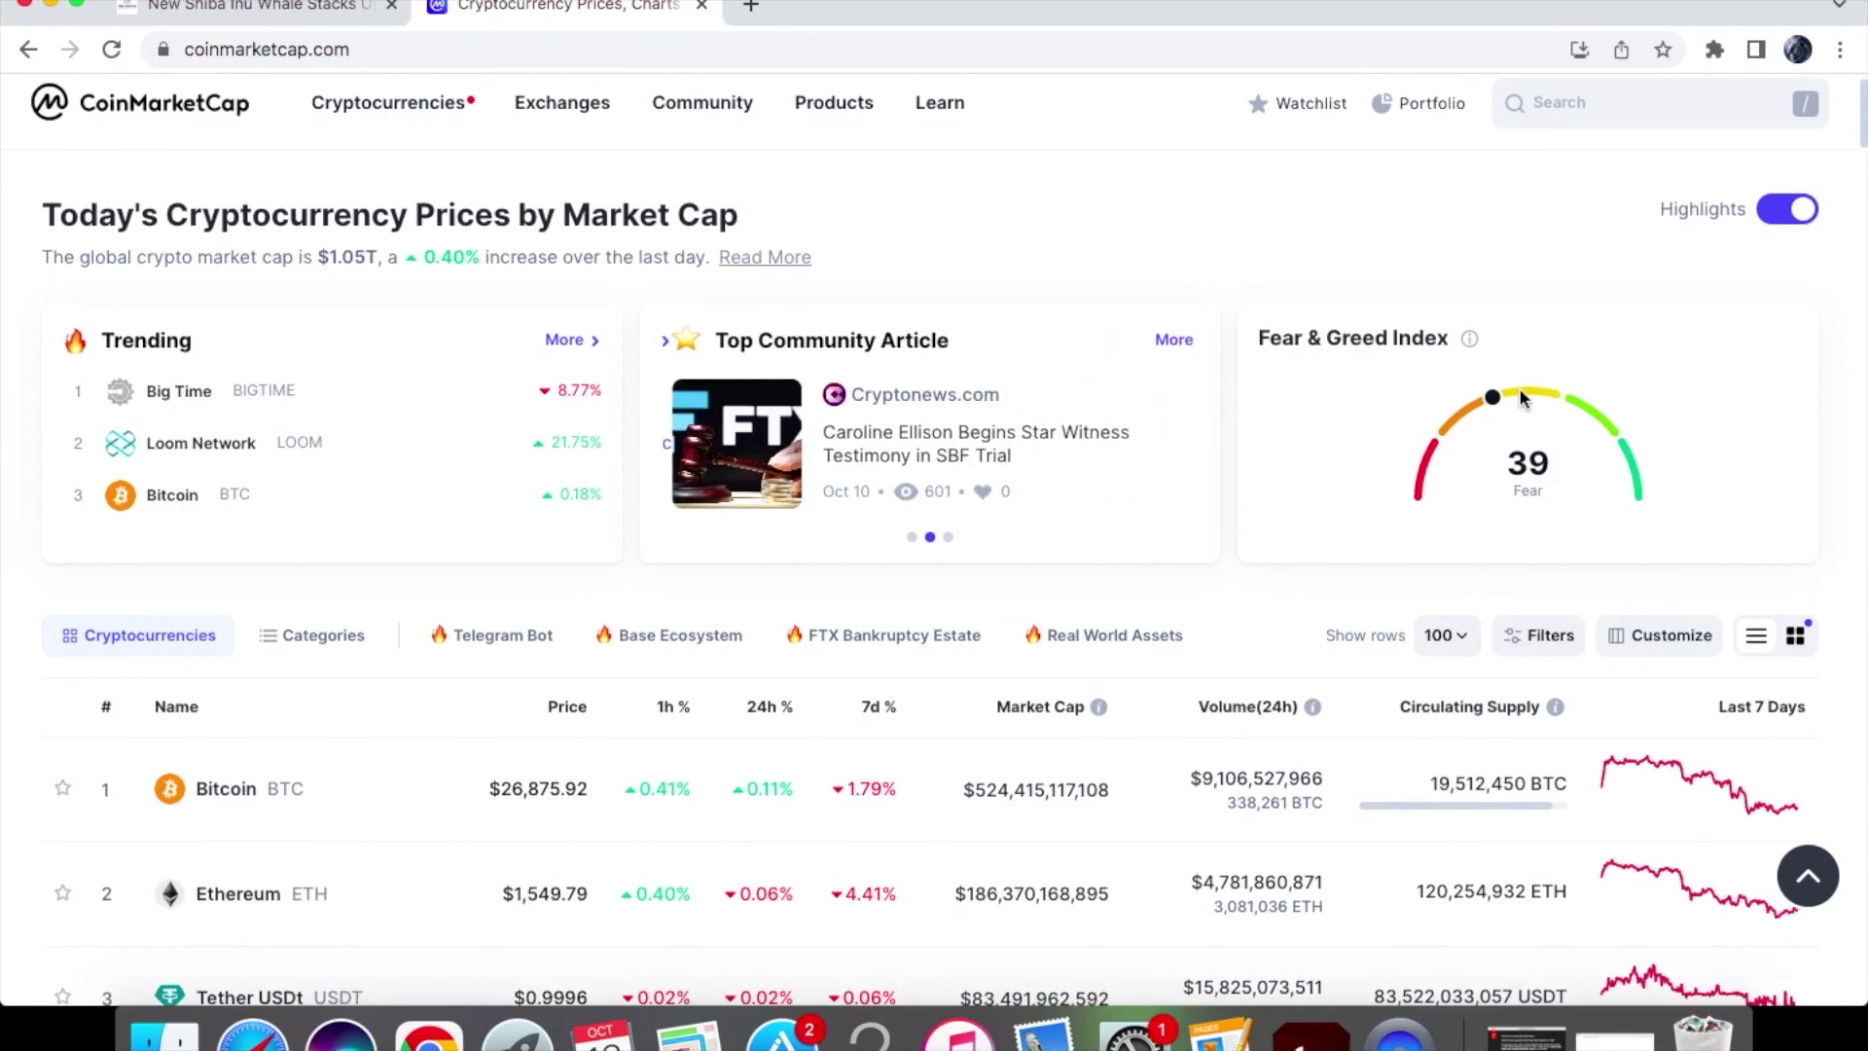